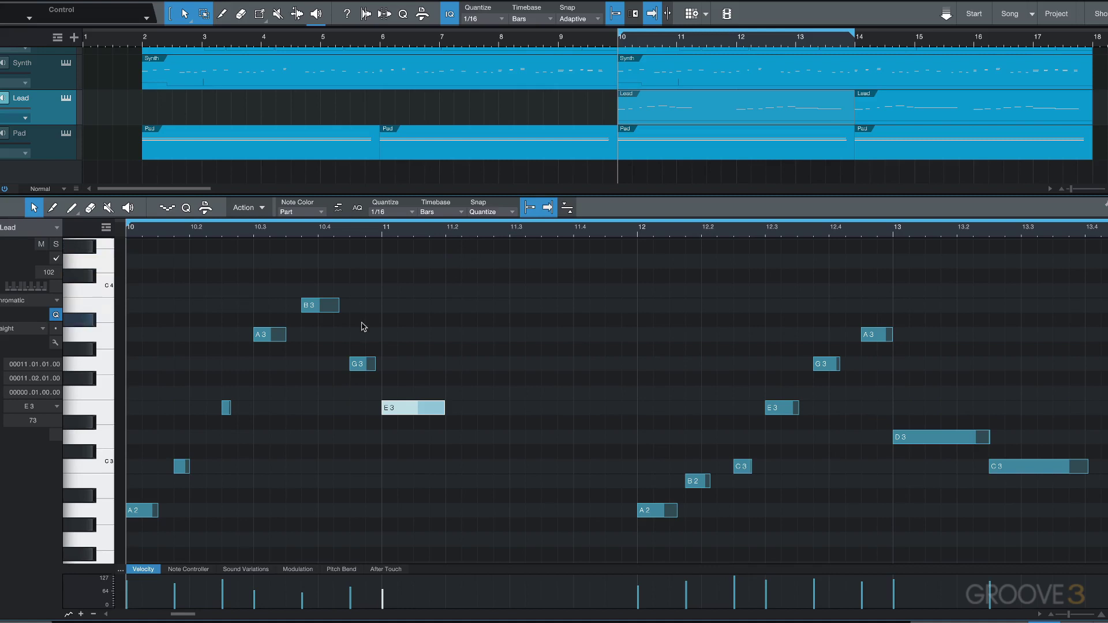
Step: Start playback, check B3 and E3, then lower the A2, B2 and C3 velocities in bar 12
key("space")
left_click(320, 306)
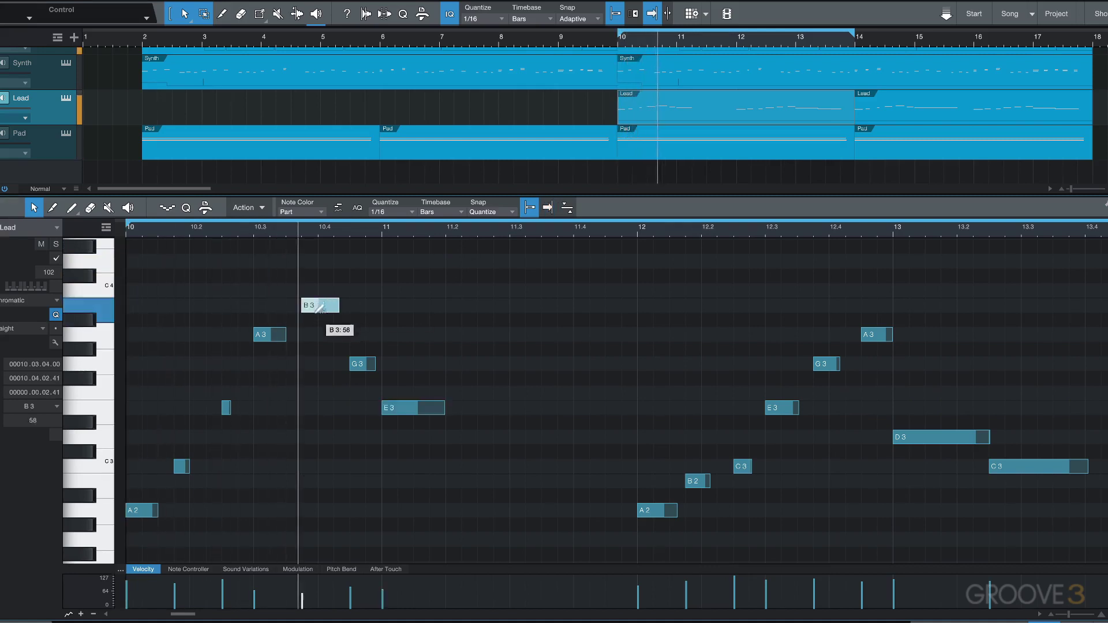
left_click(390, 412)
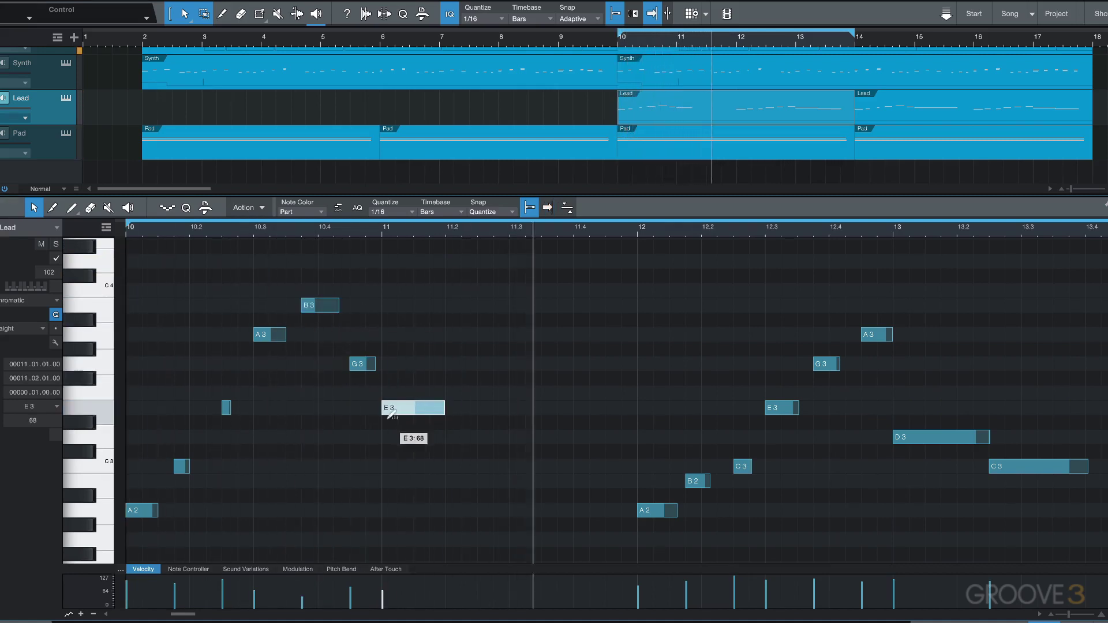
left_click_drag(606, 446, 748, 516)
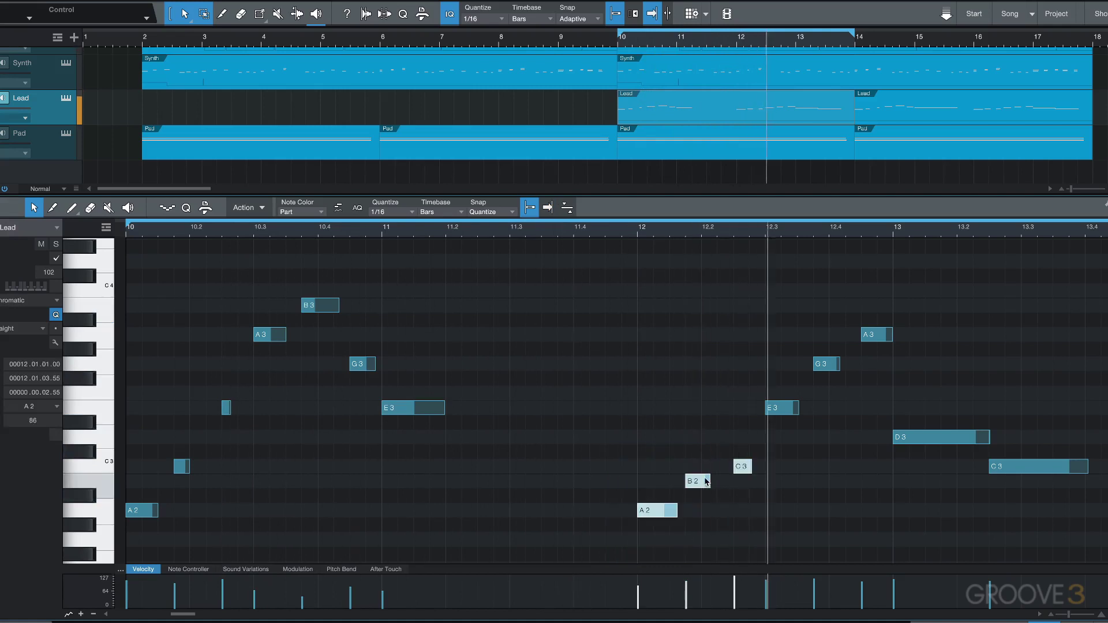
left_click_drag(700, 473, 613, 512)
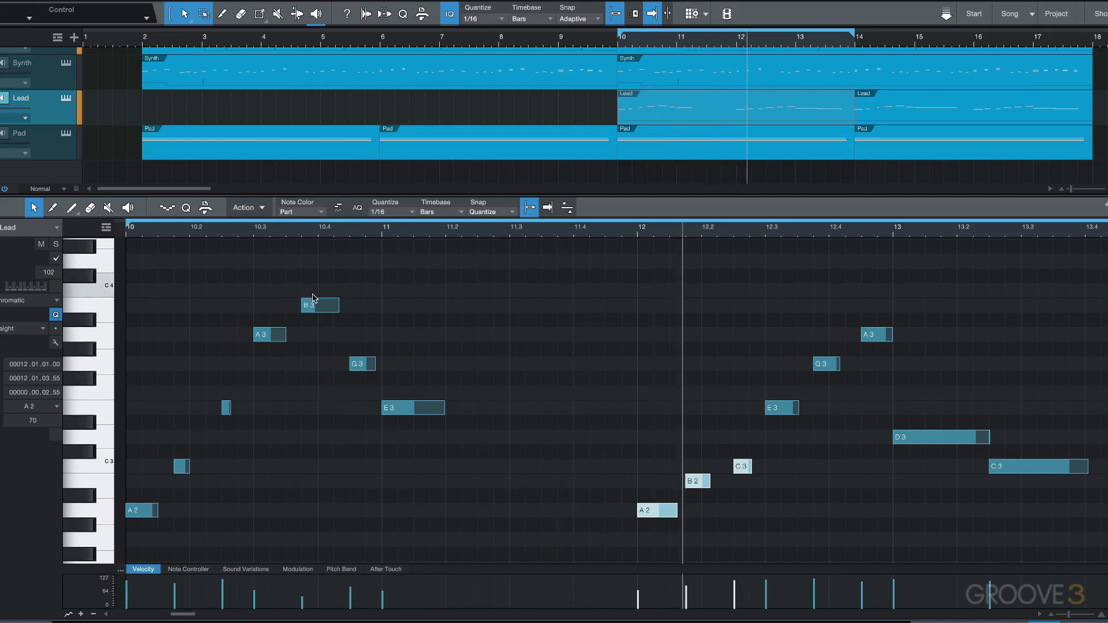
Step: Inspect the velocities of B3, A2, the long C3, D3, G3 and the E3 at bar 12.3
mouse_move(314, 306)
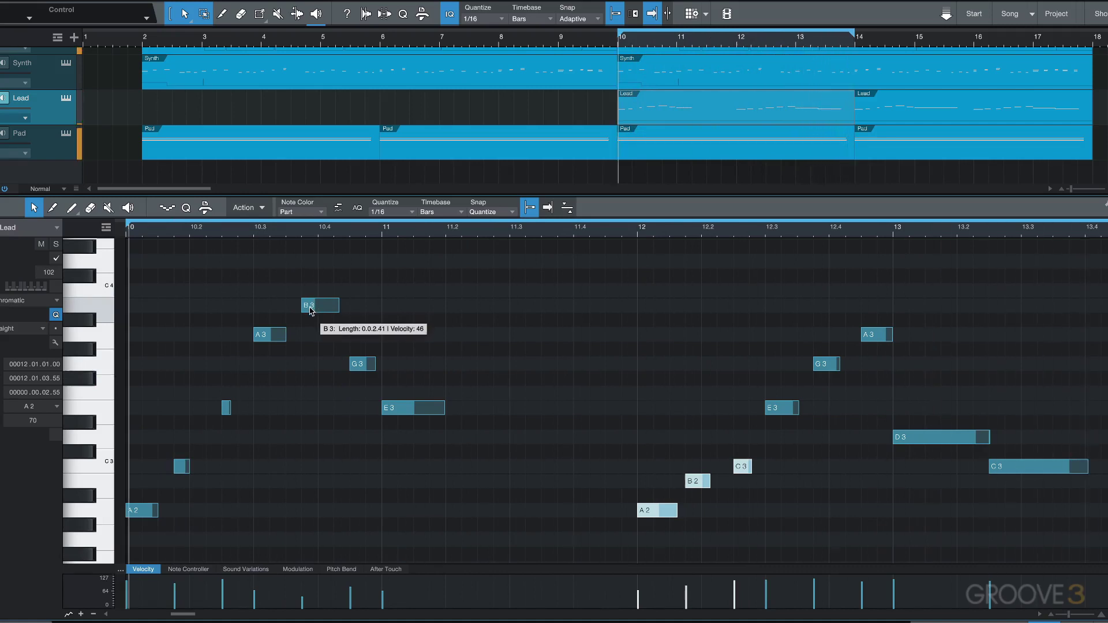
left_click(315, 306)
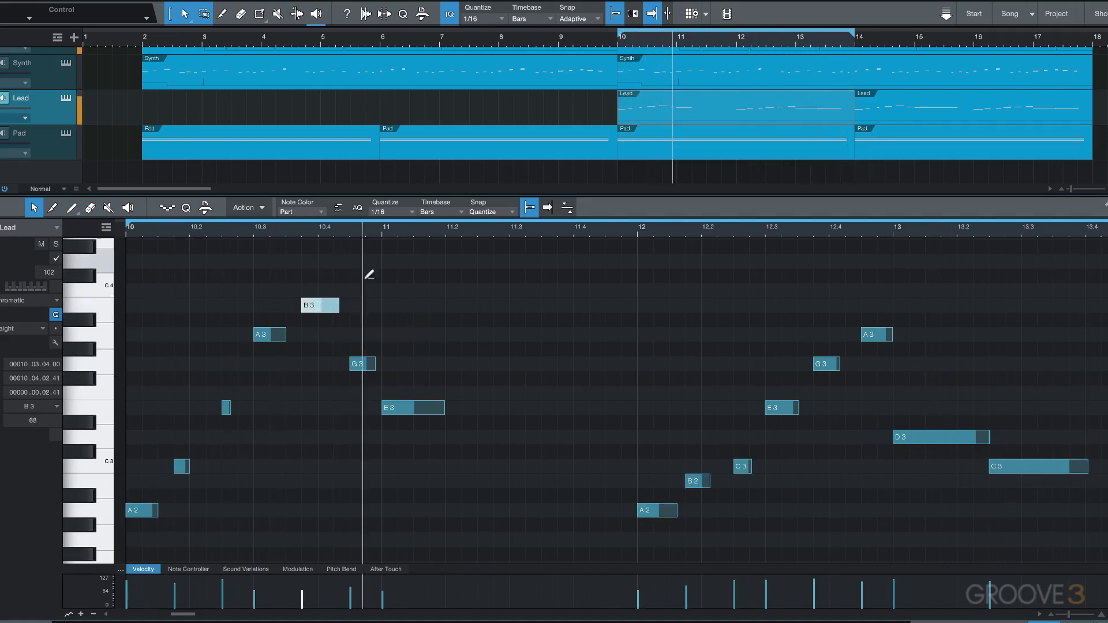
left_click(650, 510)
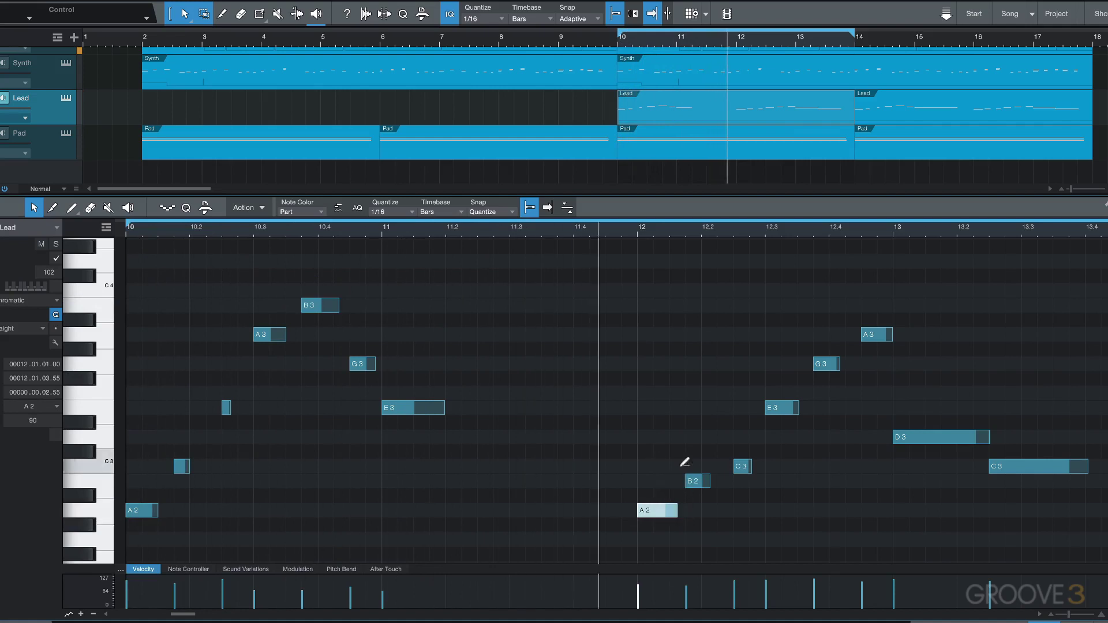
left_click(1045, 466)
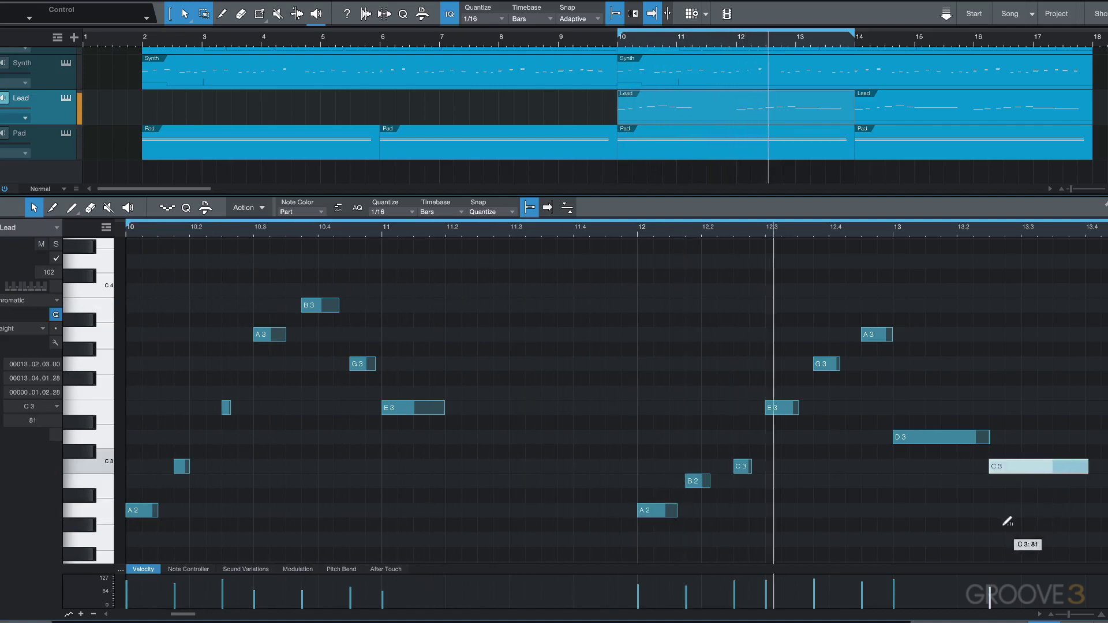
left_click(970, 437)
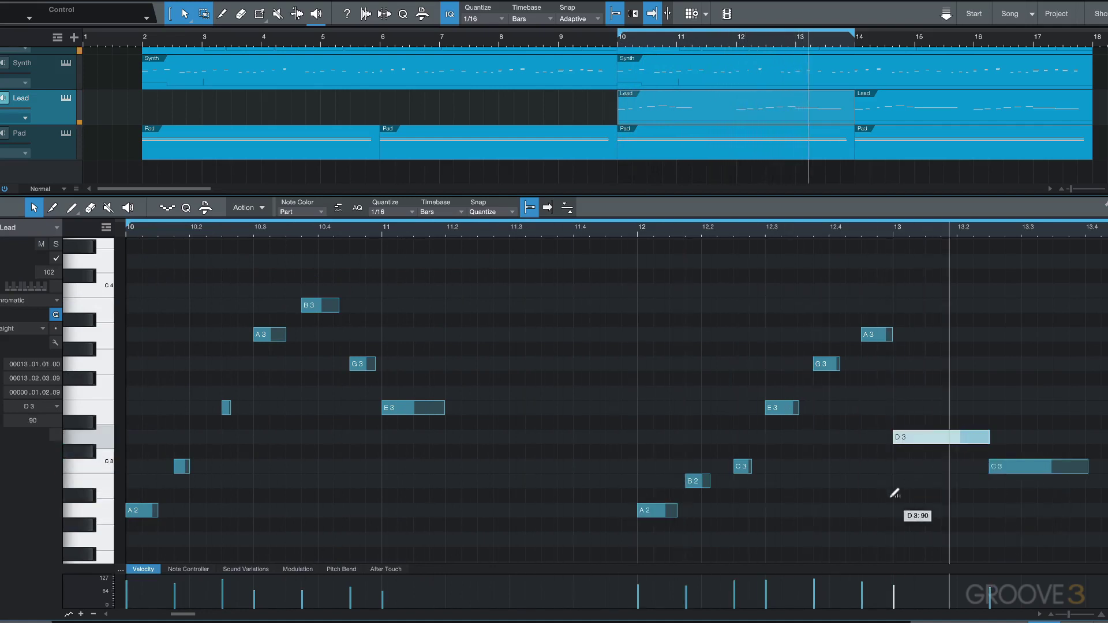
left_click(830, 364)
left_click(788, 408)
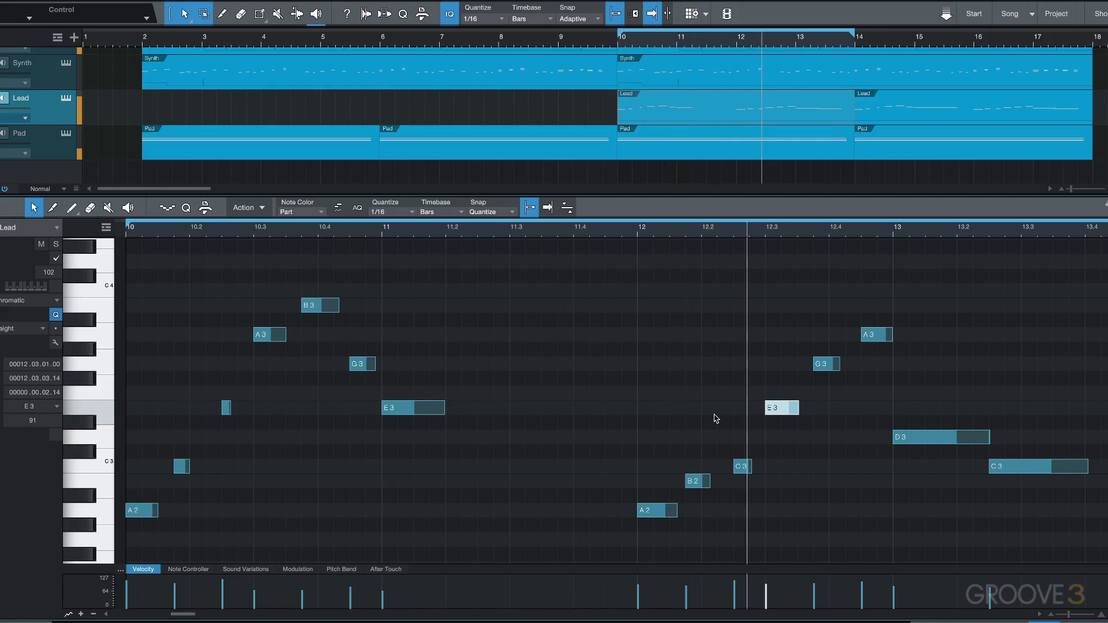
Step: Mute B3, the E3 at bar 11, the C3 near bar 12.3 and the D3 in bar 13
mouse_move(311, 310)
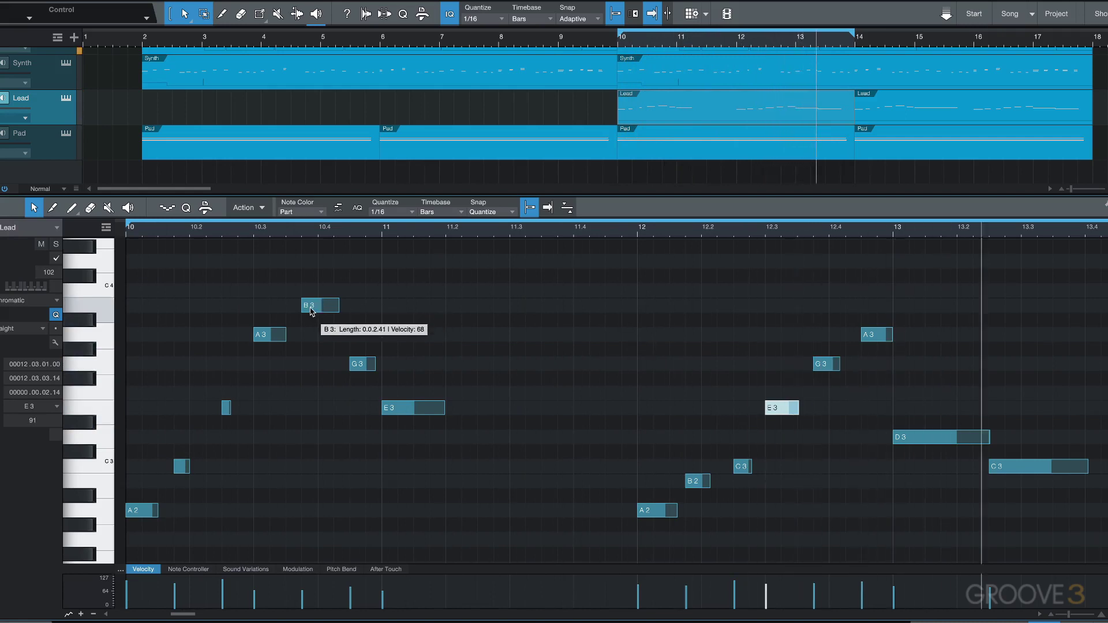
left_click(311, 306)
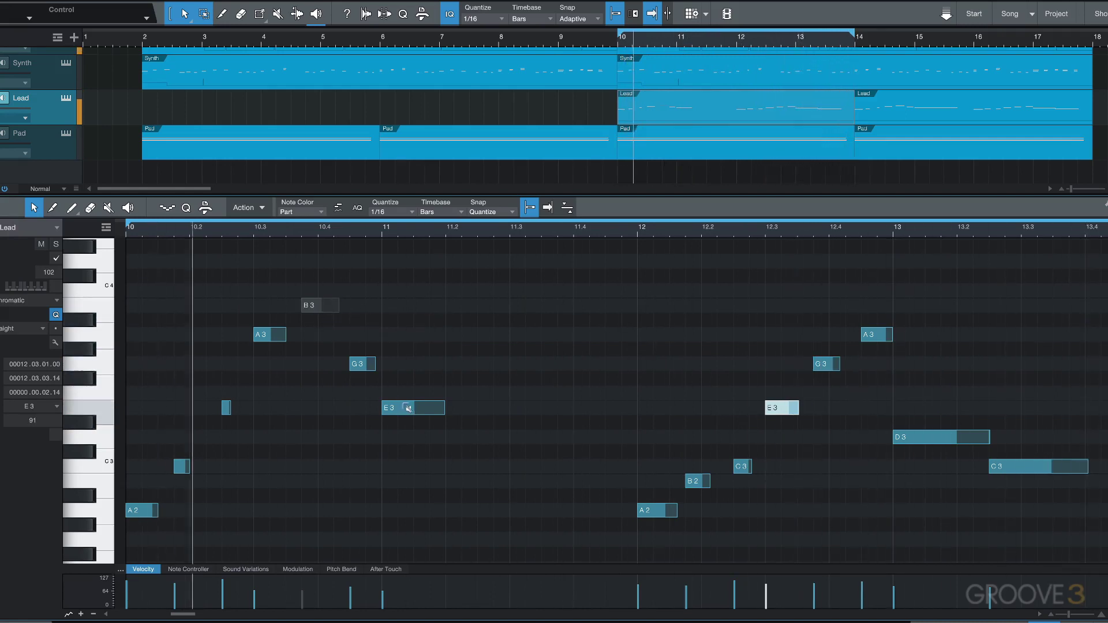
left_click(407, 408)
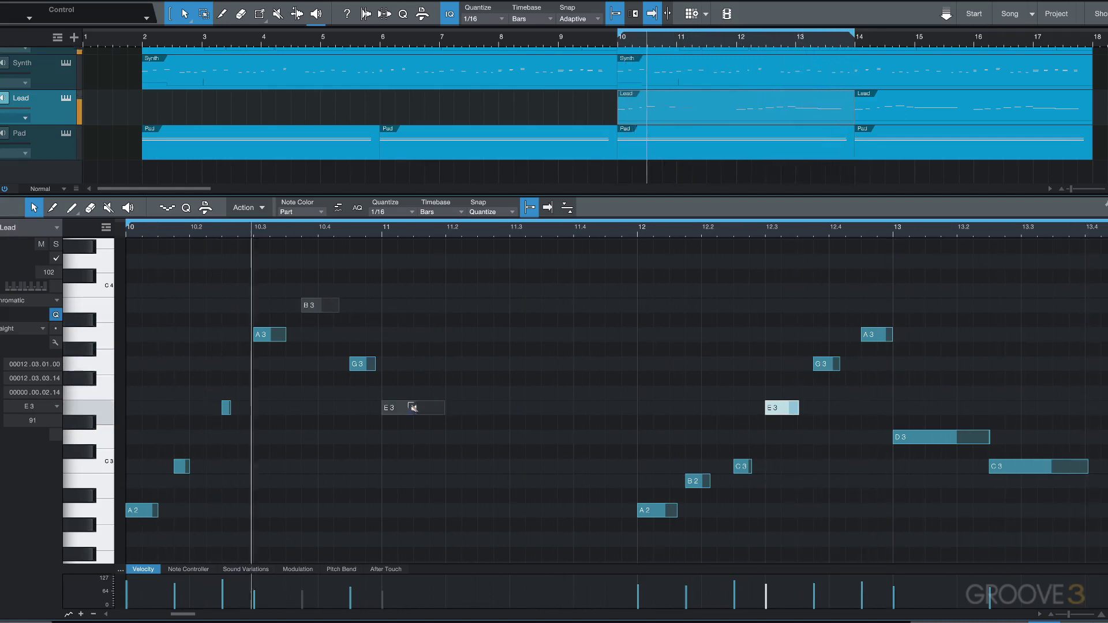
left_click(741, 468)
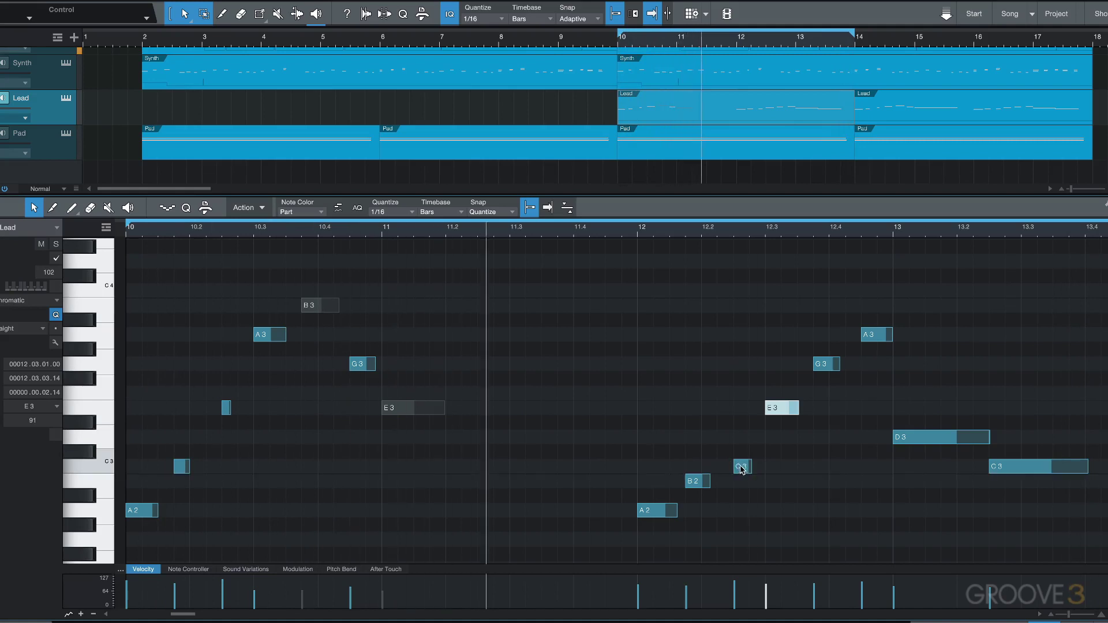
left_click(919, 438)
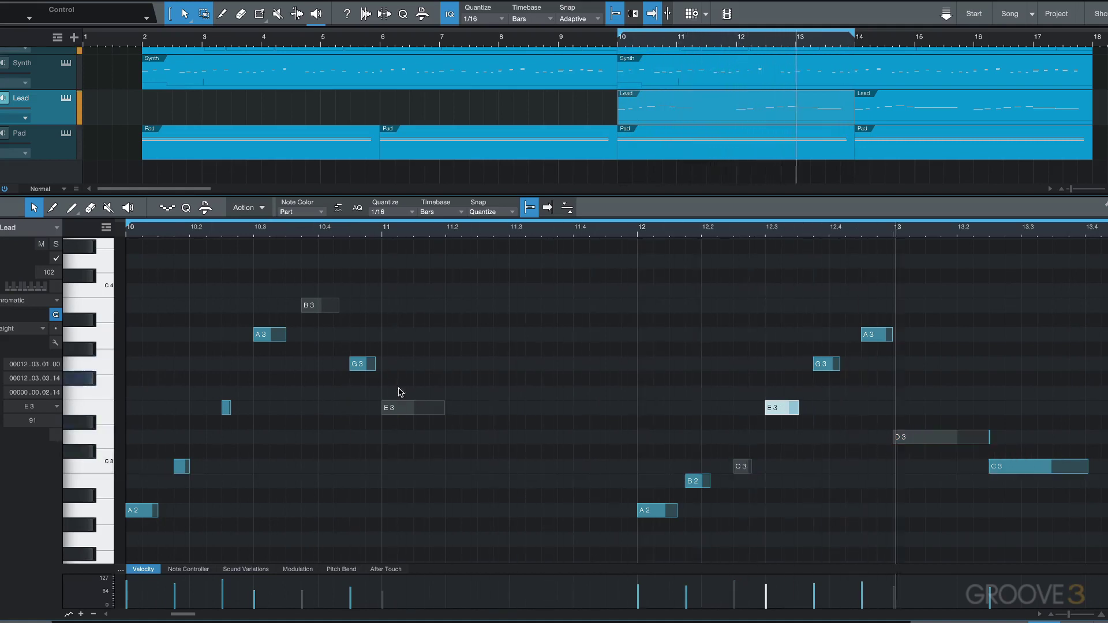
Step: Unmute E3 and B3, then inspect the muted D3 and the long C3 in bar 13
left_click(404, 408)
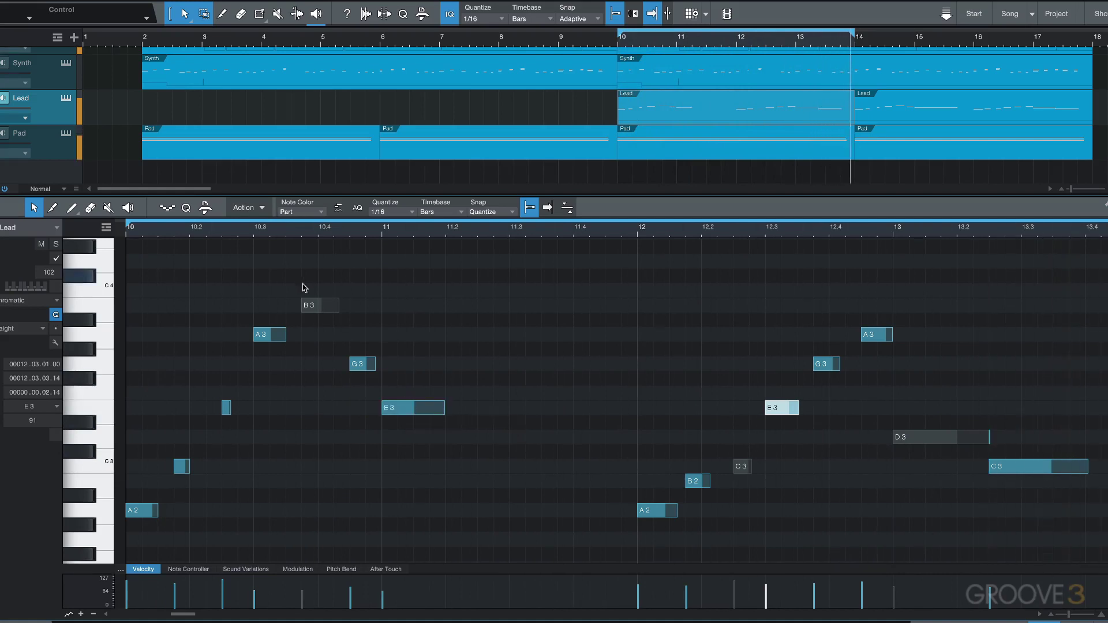
left_click(321, 305)
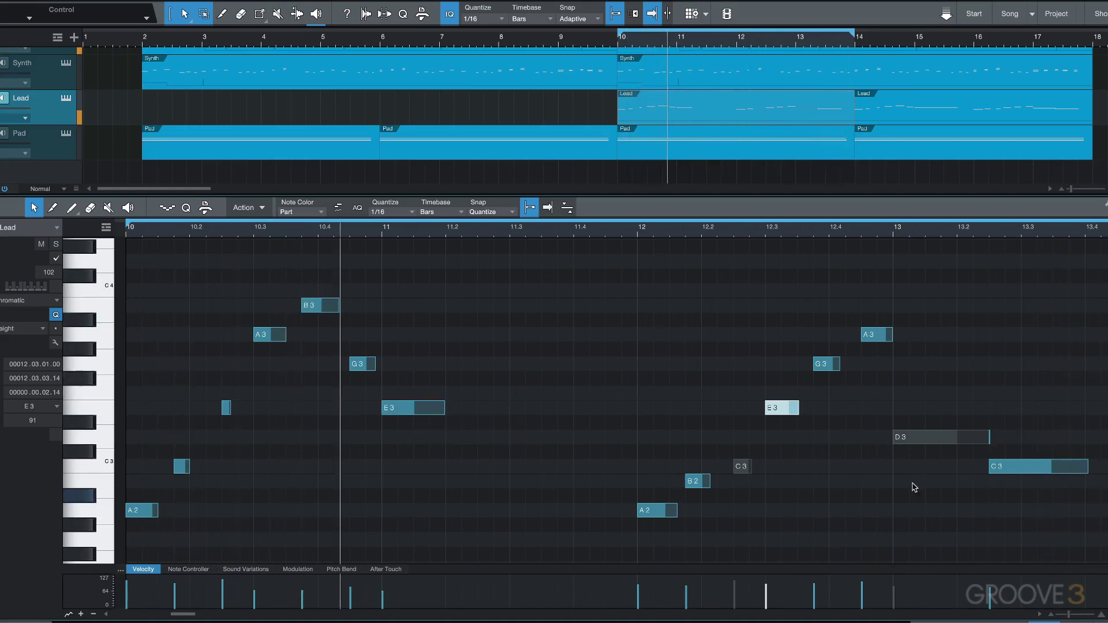
left_click(923, 437)
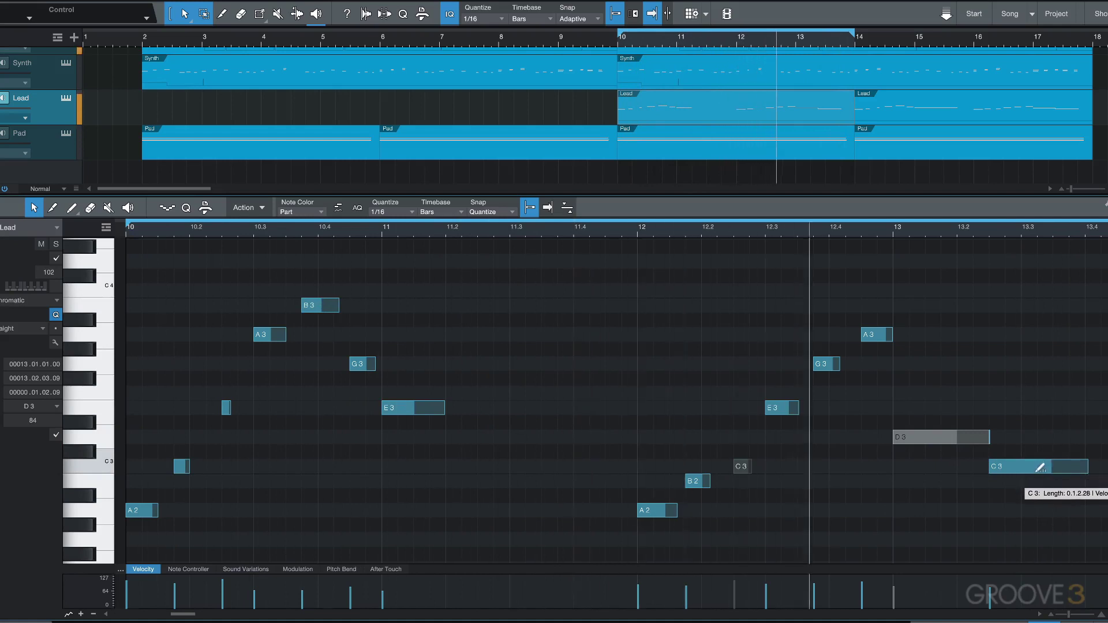
left_click(1040, 469)
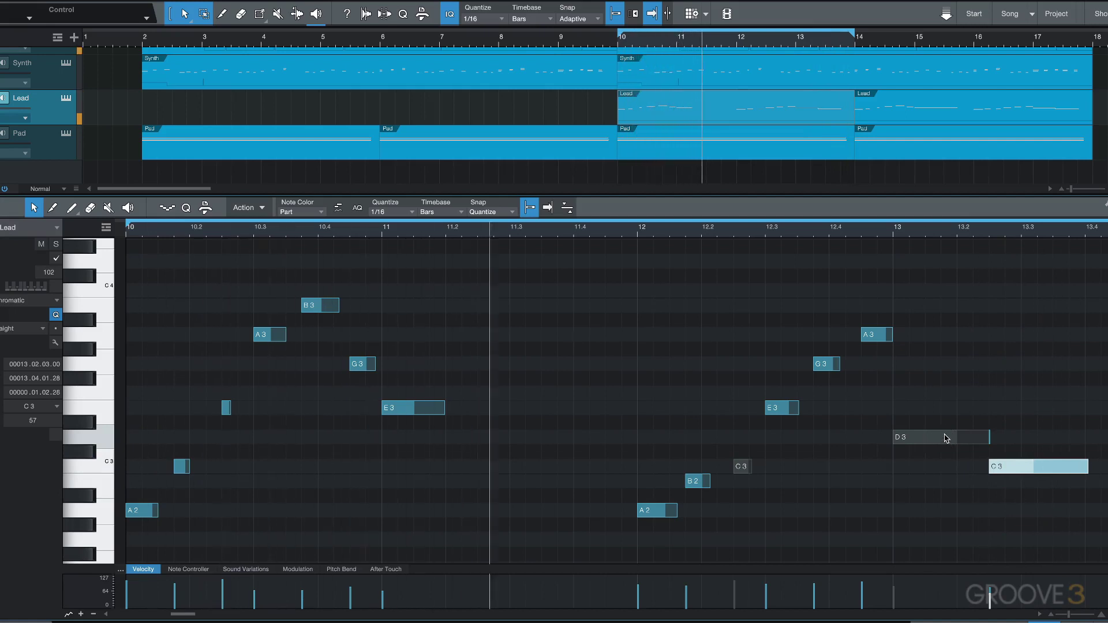
left_click(947, 438)
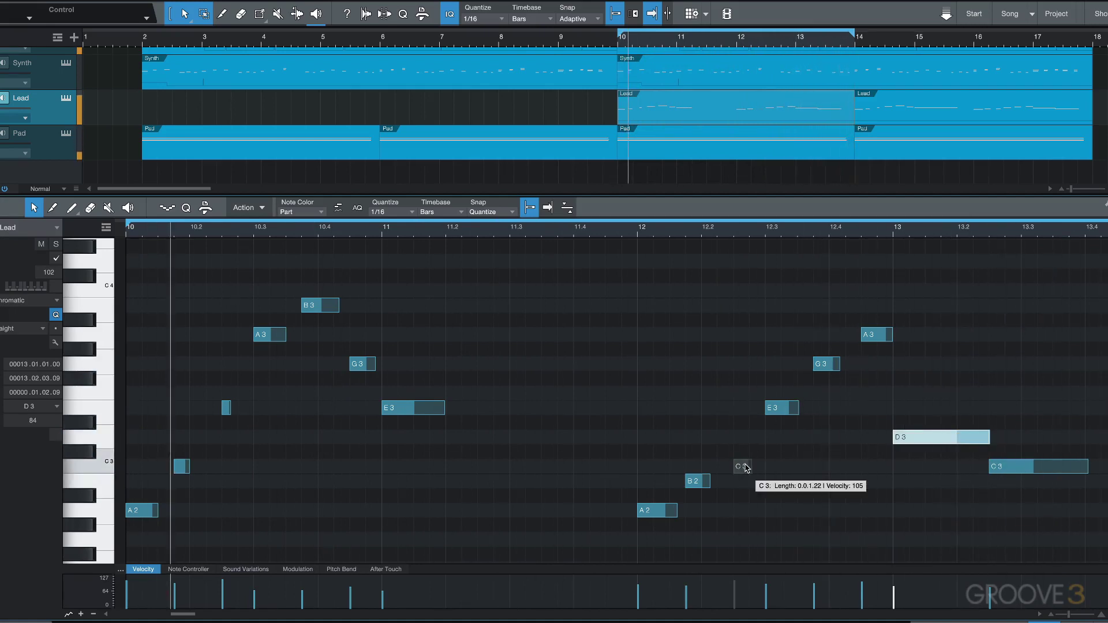
Step: Stop playback, zoom in, and split the E3 at bar 11 so its middle piece becomes A3
key("space")
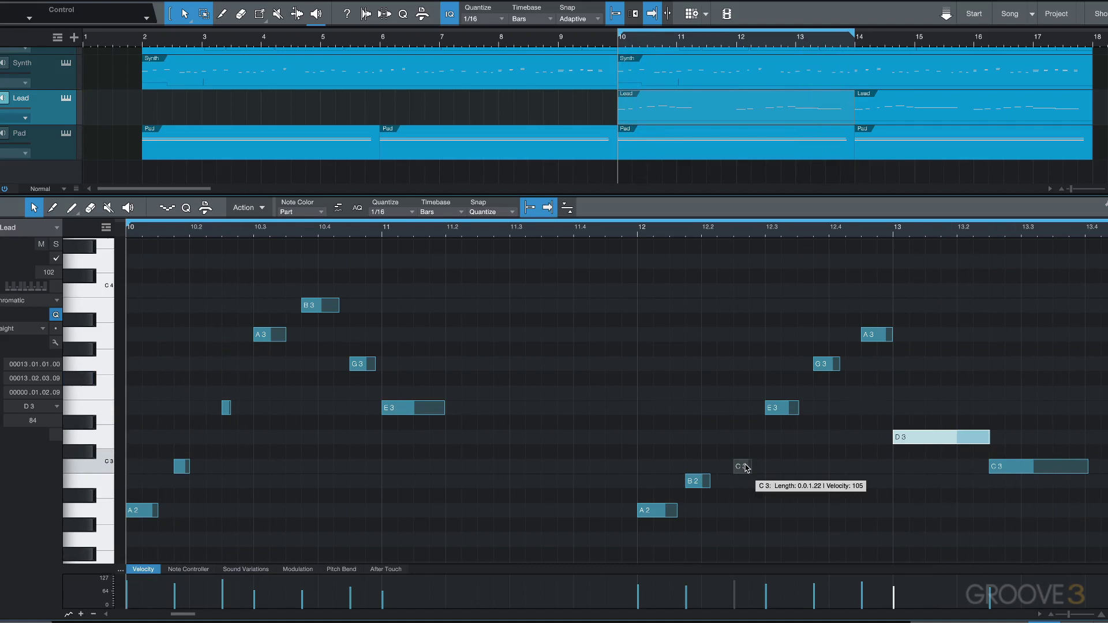
scroll(722, 462, "down", 1)
key("e")
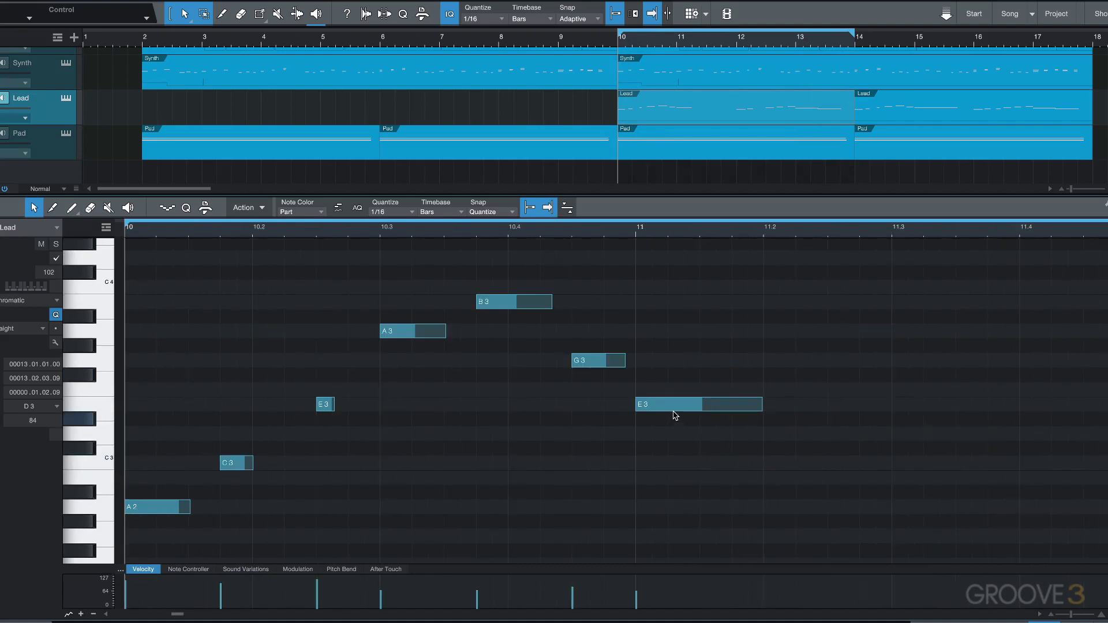
left_click(668, 405, "alt")
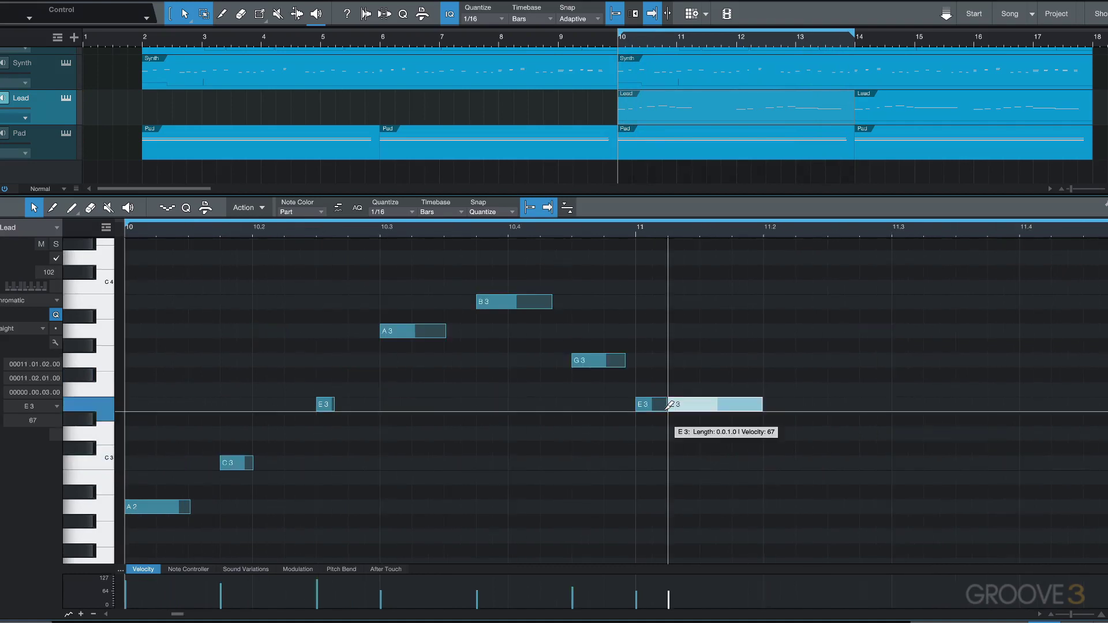
left_click(698, 405, "alt")
left_click_drag(677, 411, 680, 337)
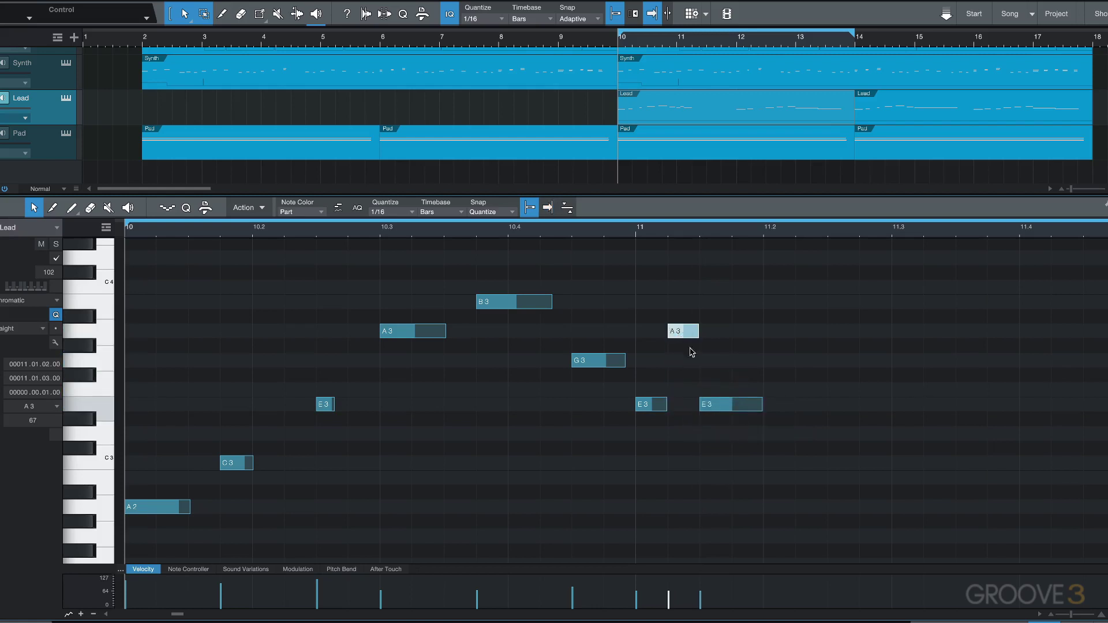
Step: Restart playback, split B3 at bar 10.4 and raise its second half to C4
key("space")
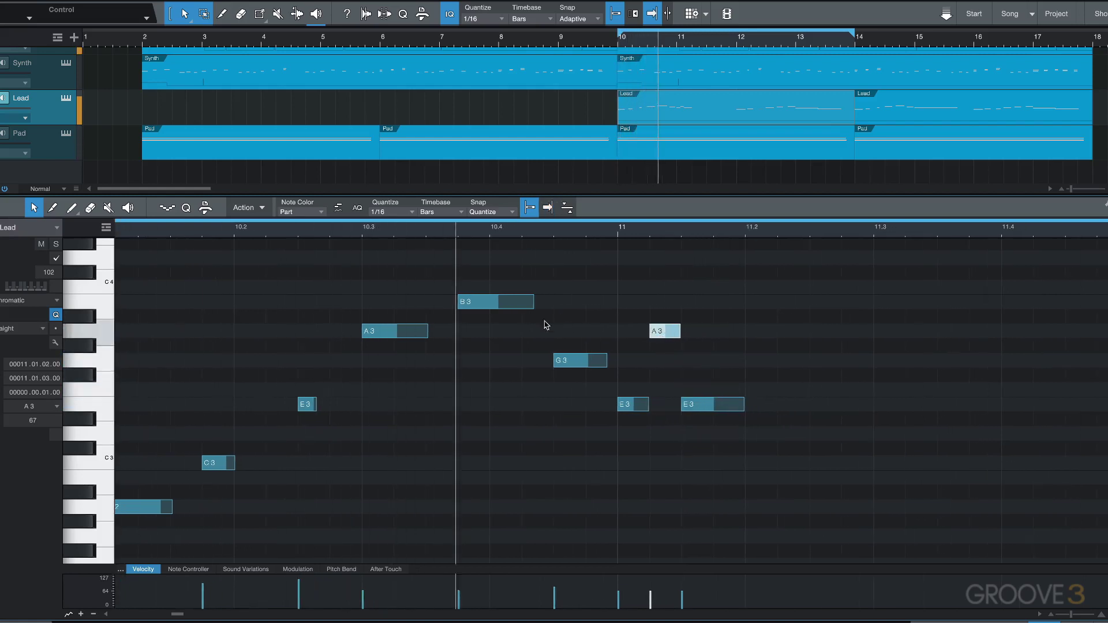
left_click(490, 302, "alt")
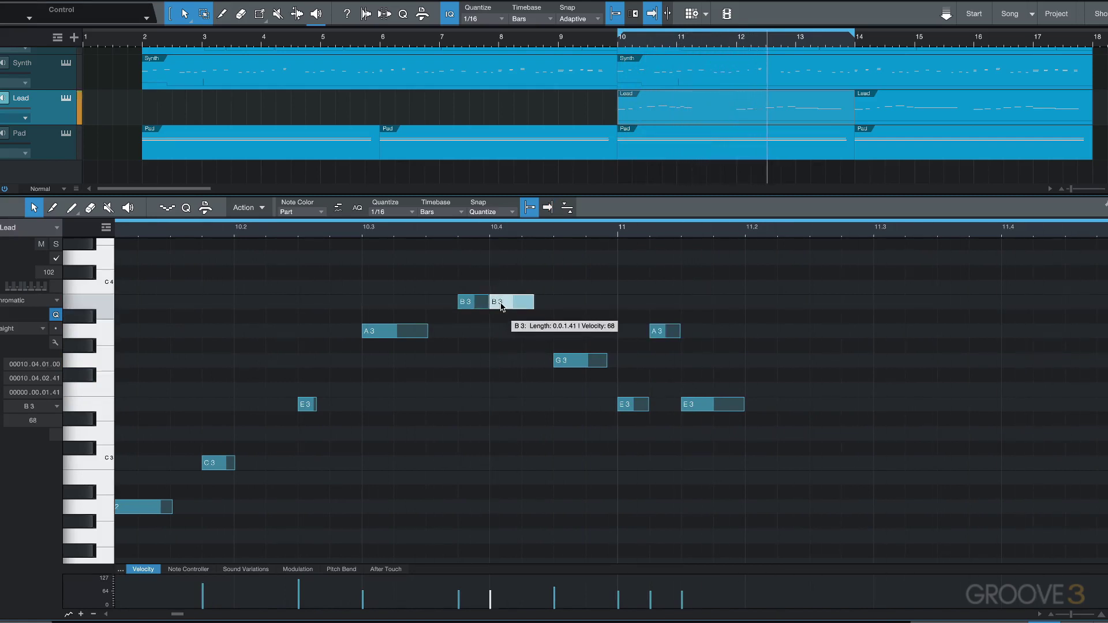
left_click_drag(495, 301, 496, 287)
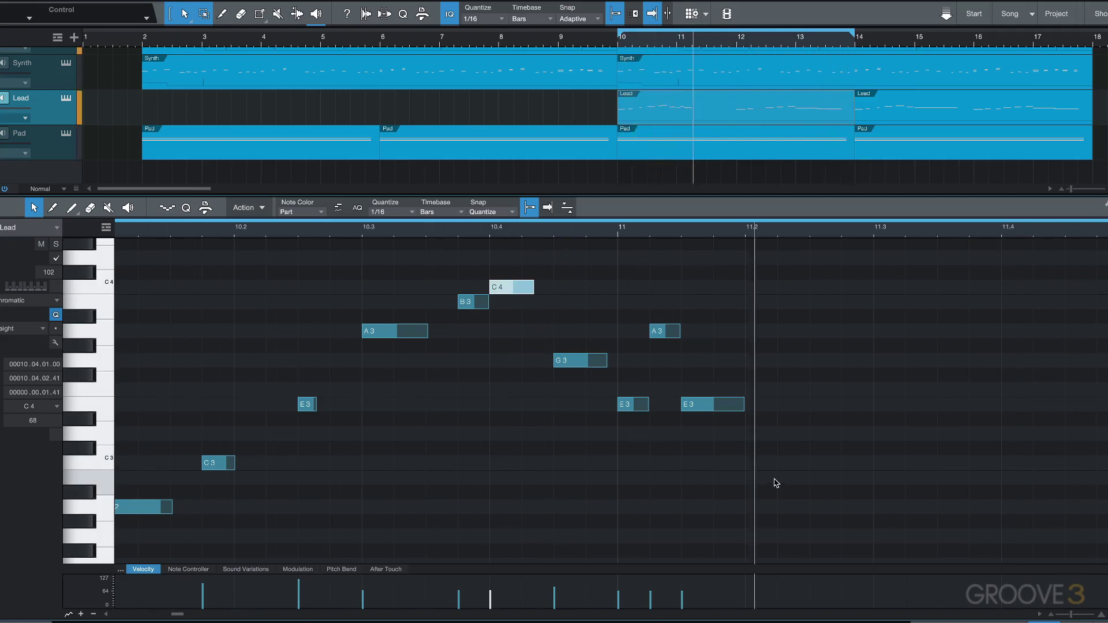
key("space")
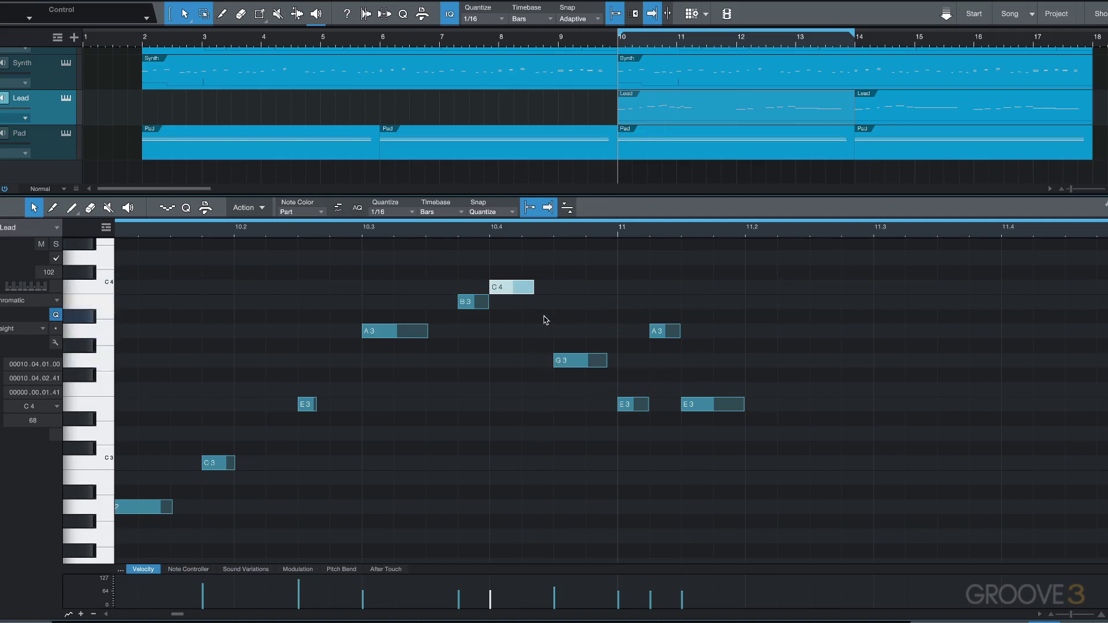
scroll(668, 327, "right", 5)
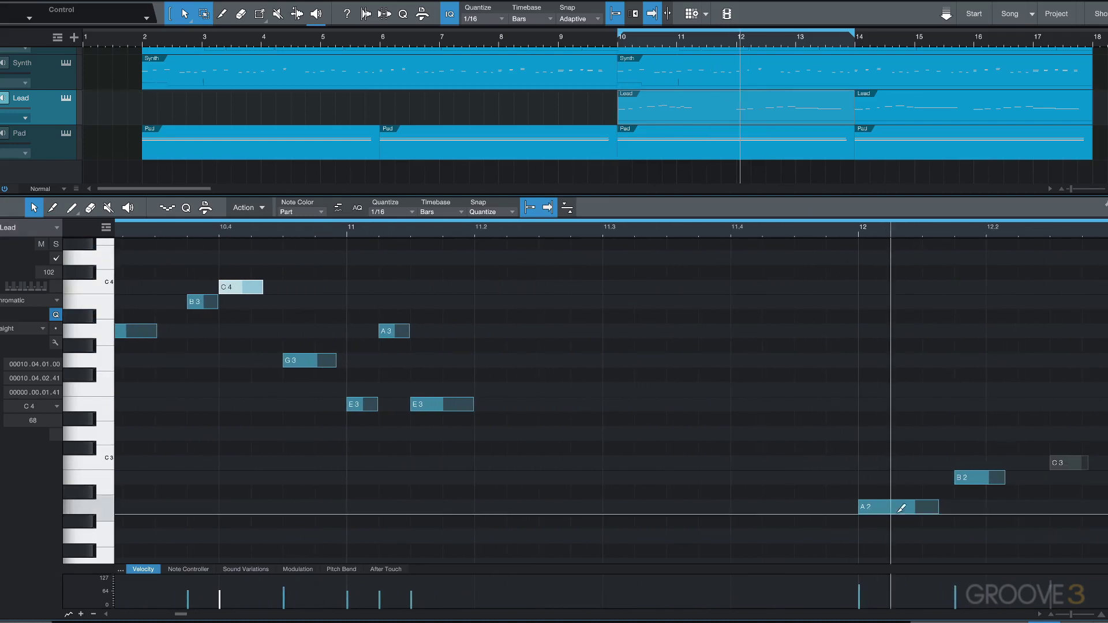
key("alt+x")
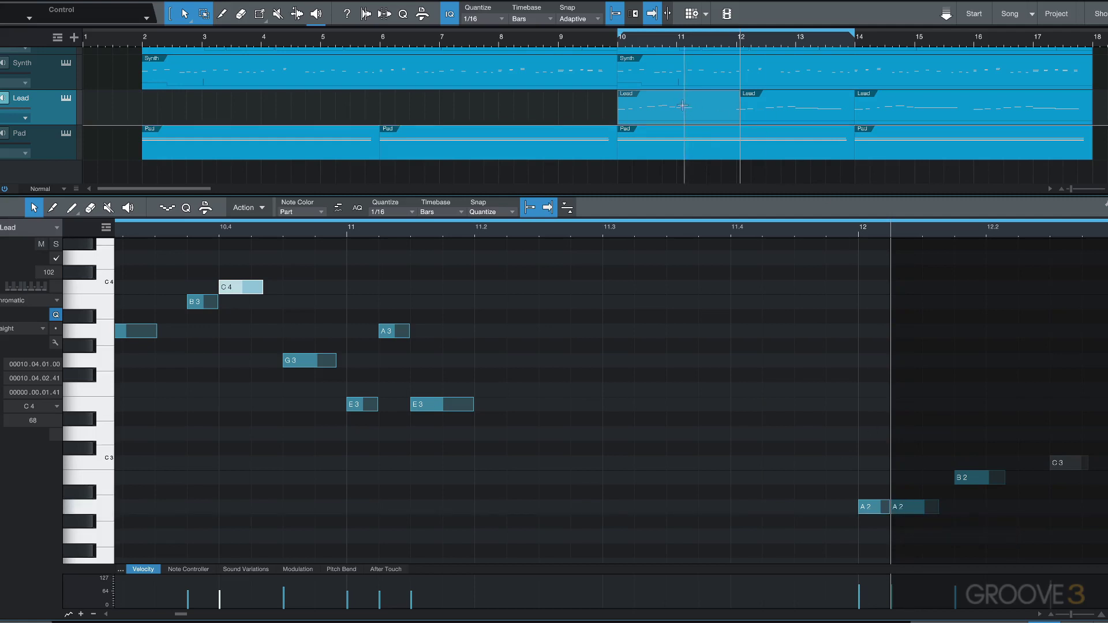
left_click_drag(687, 118, 599, 120)
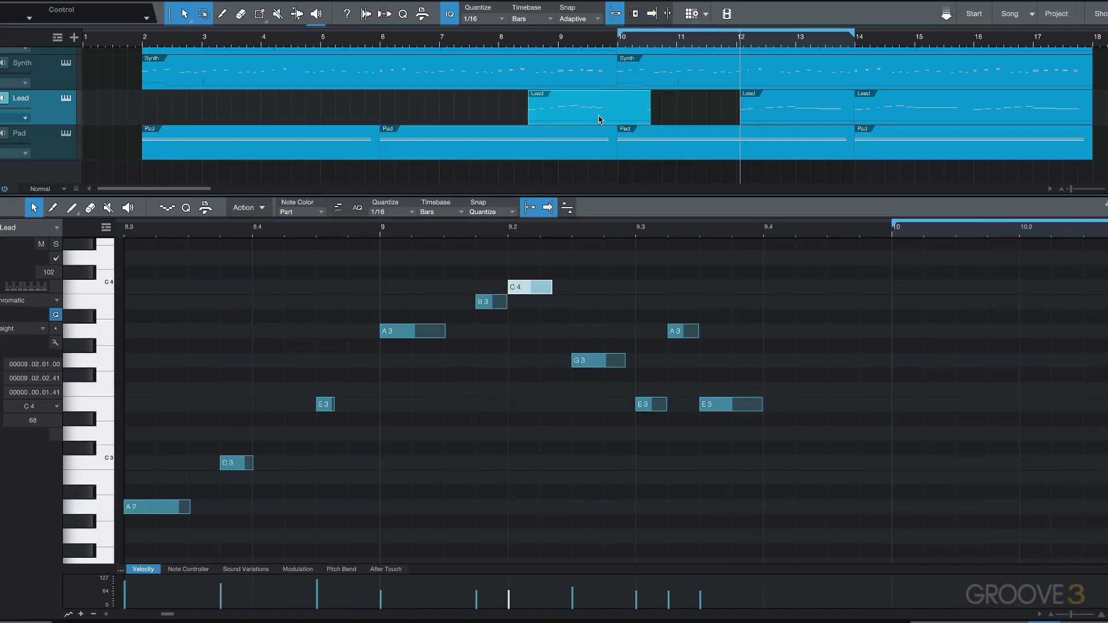
key("ctrl+z")
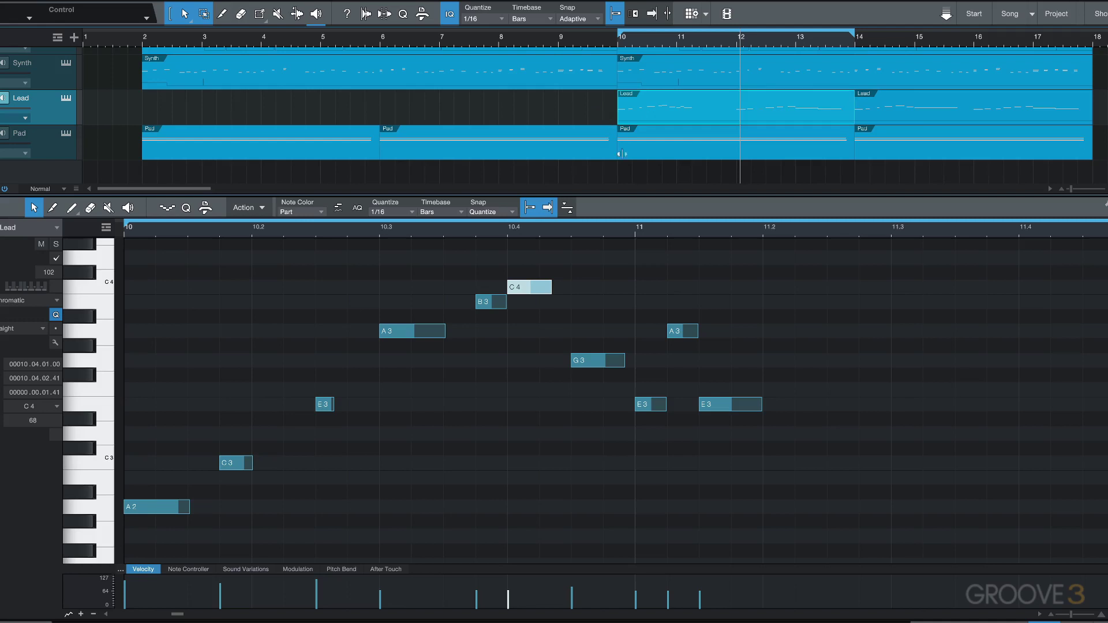
key("f")
key("space")
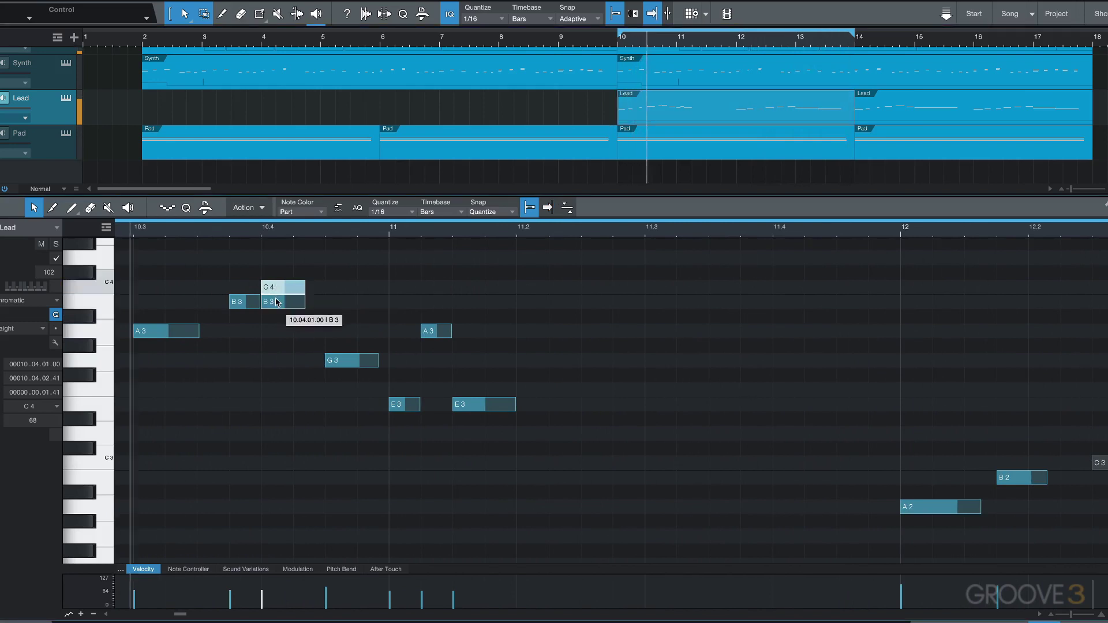
Step: Lower the C4 piece to B3, stop playback, merge the two B3 pieces, then zoom out
left_click_drag(276, 288, 275, 298)
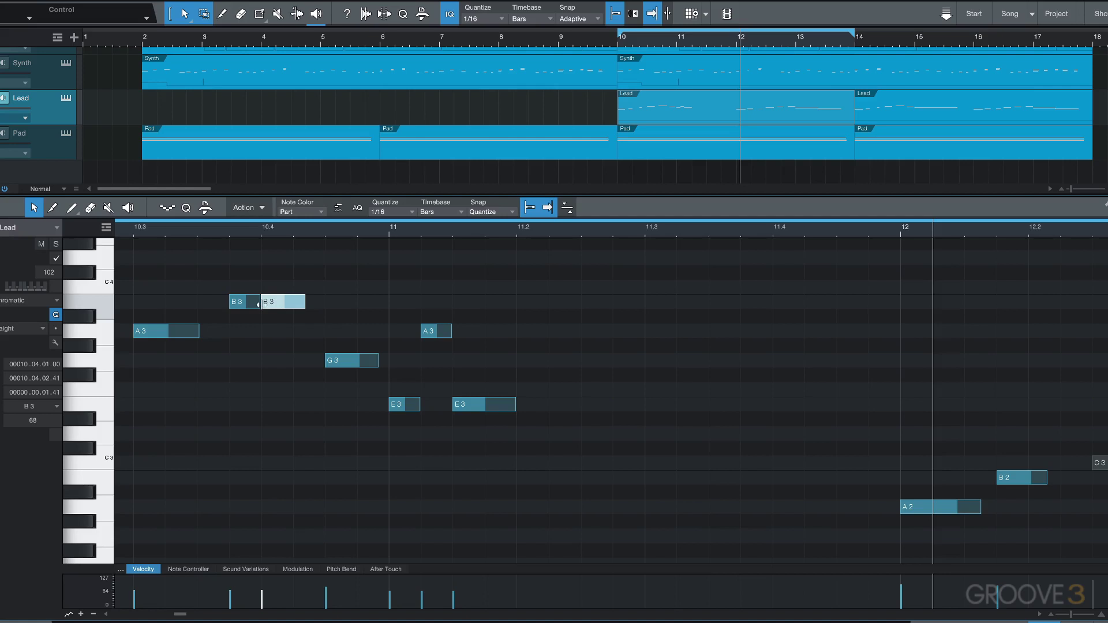
key("space")
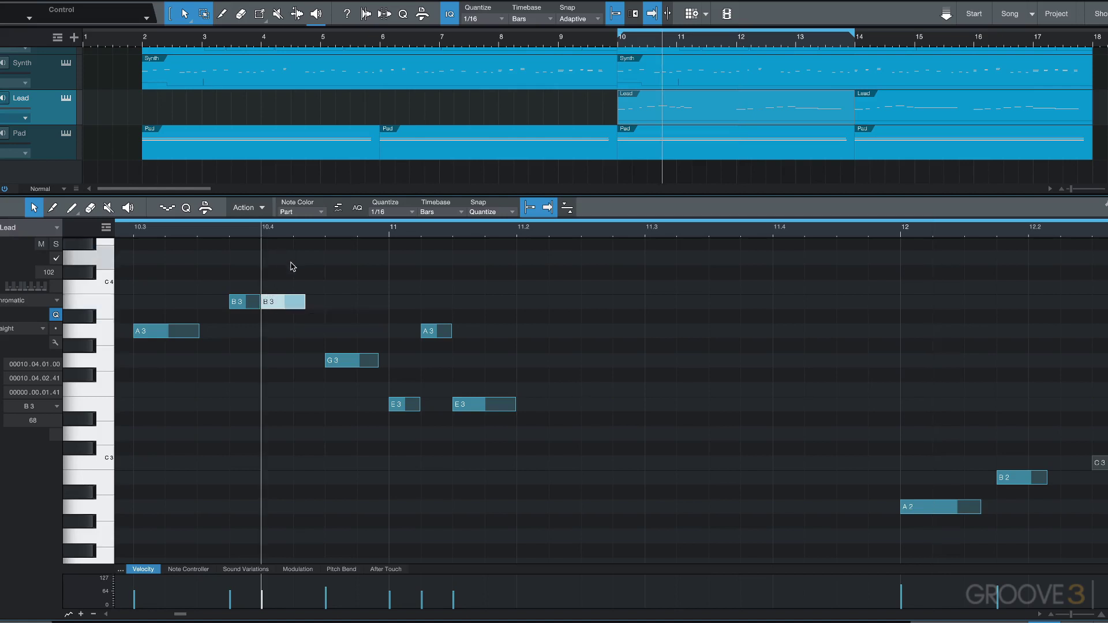
key("e")
key("e")
key("space")
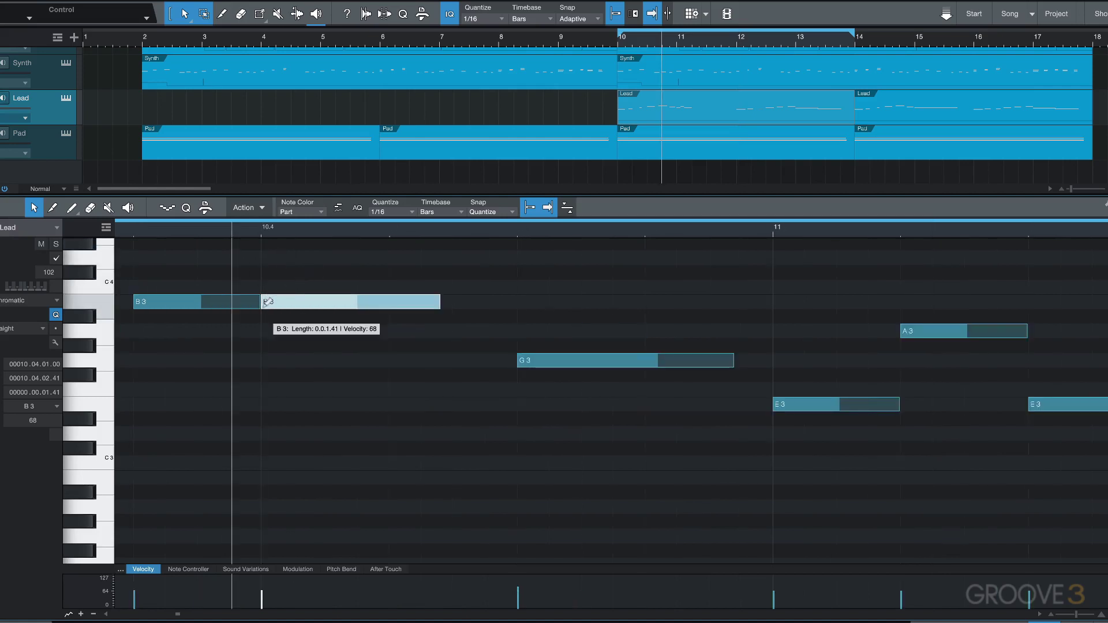
key("ctrl+z")
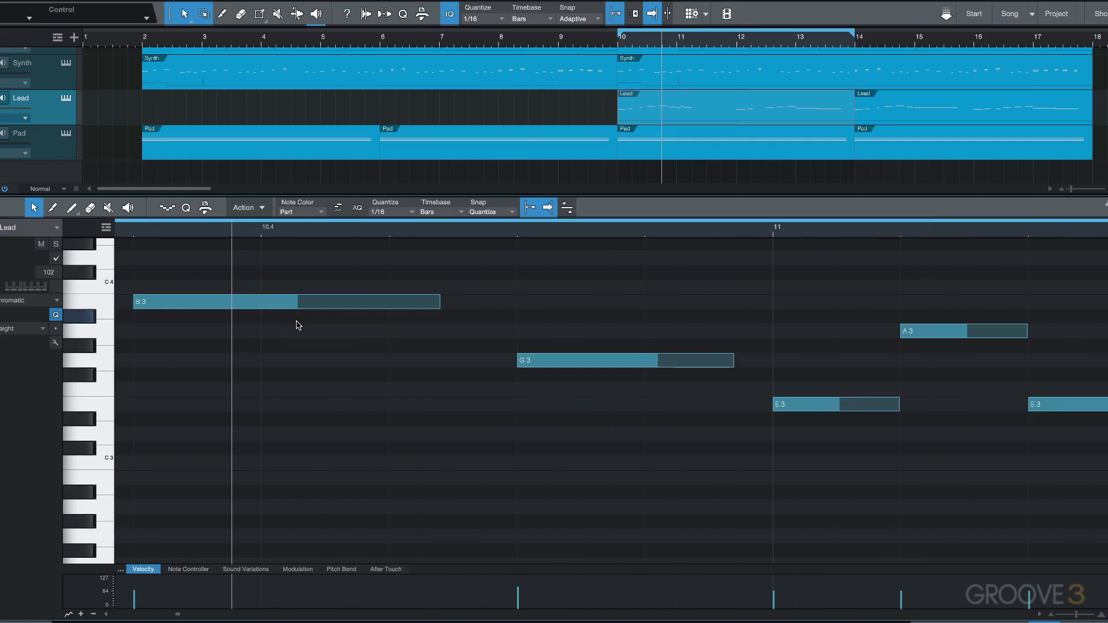
key("w")
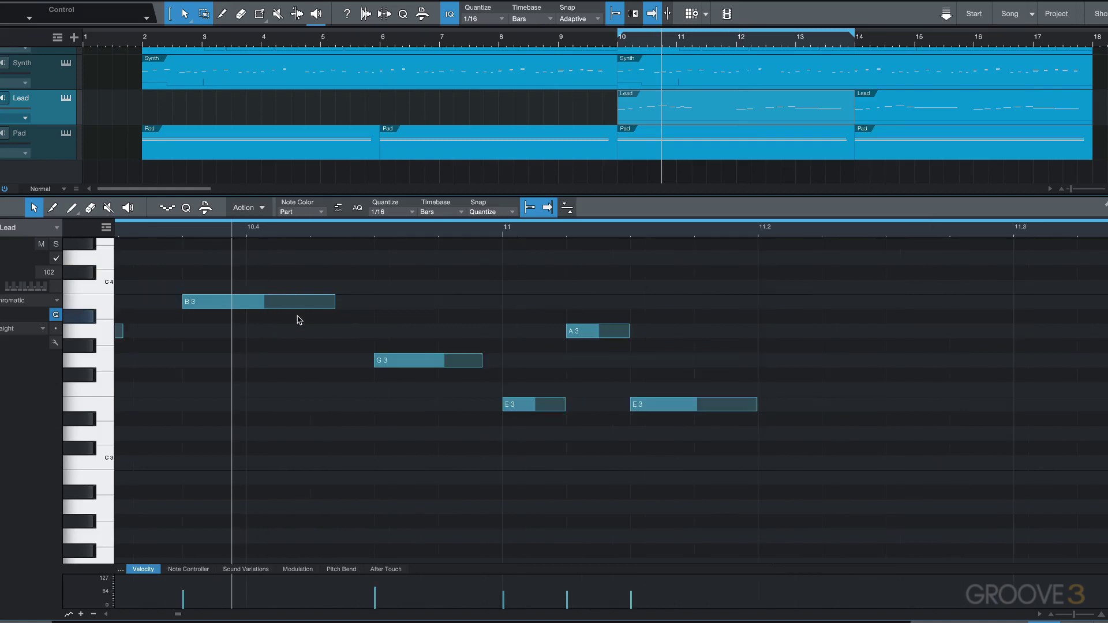
key("w")
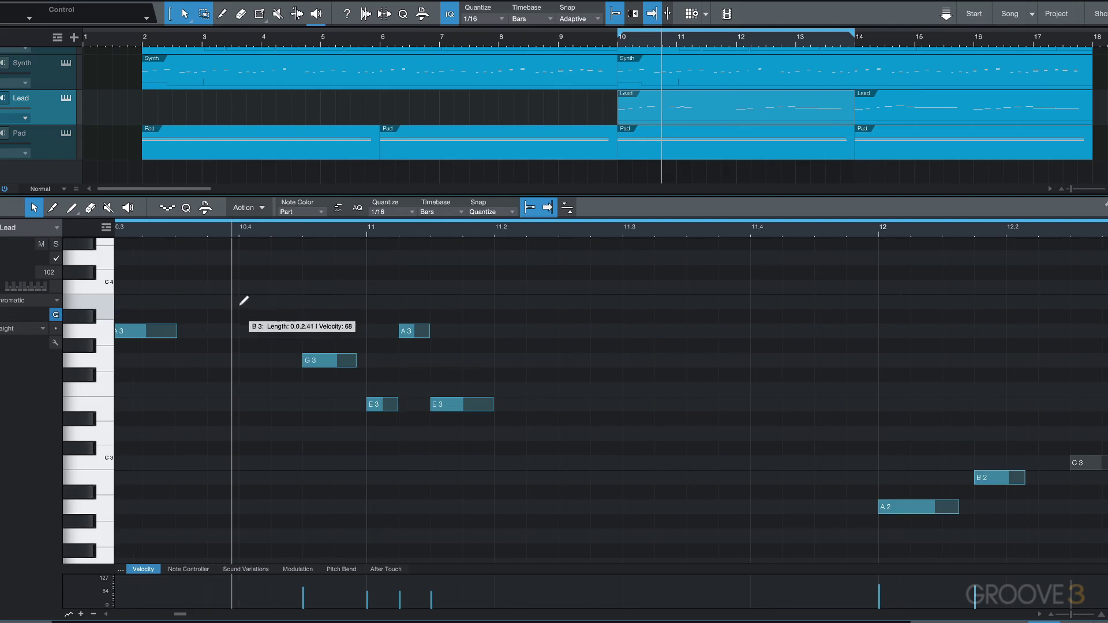
Step: Restore the B3 note and add a short new note after it, raised to D4
key("ctrl+z")
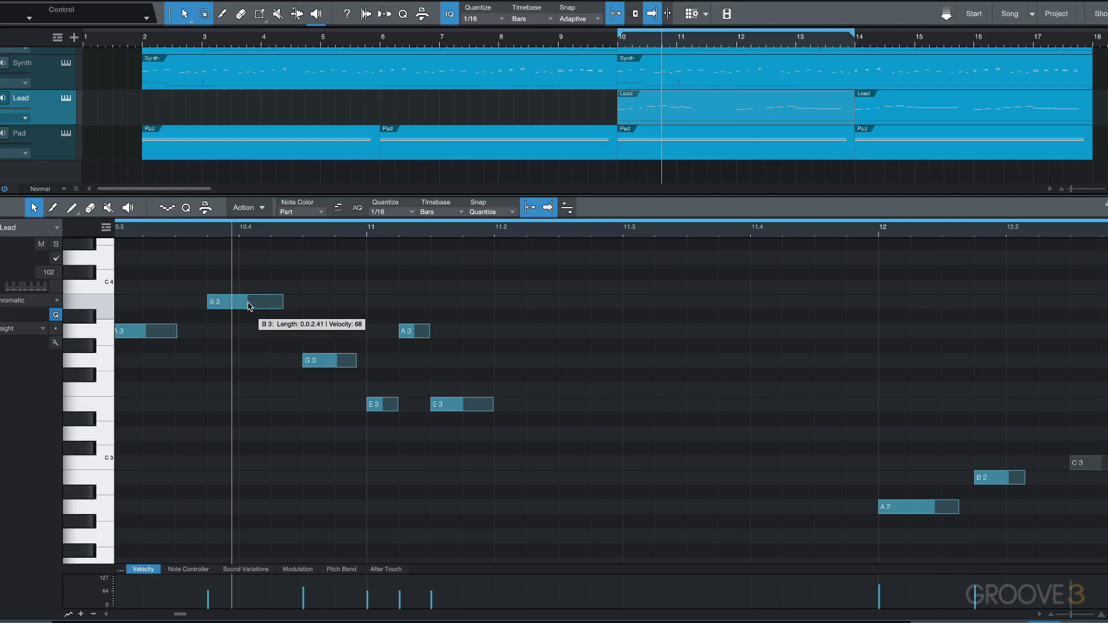
left_click(325, 272)
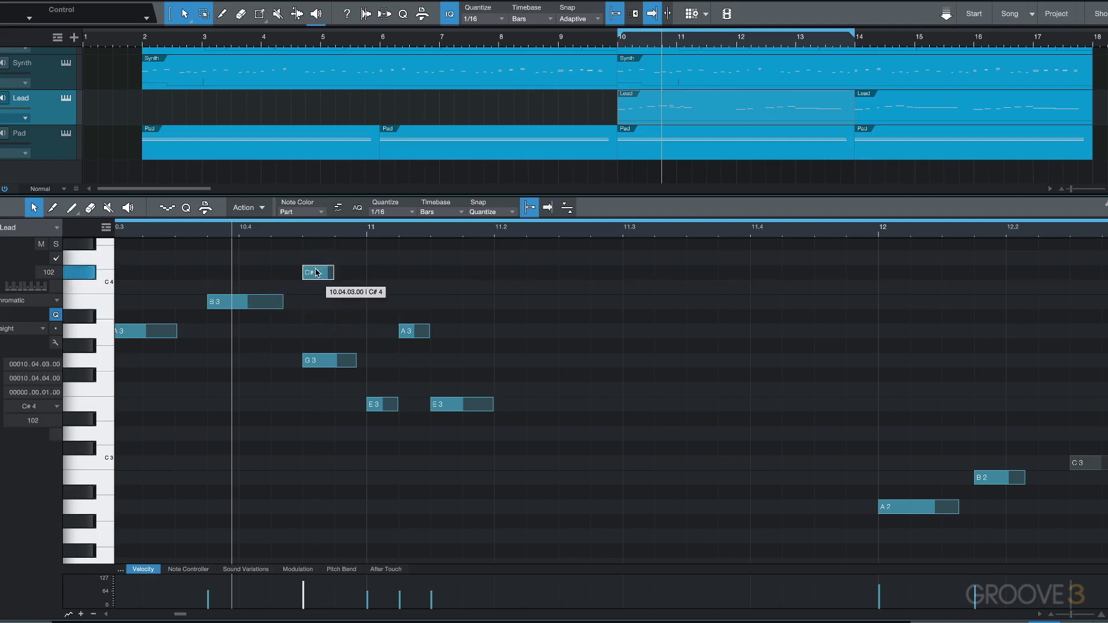
left_click_drag(317, 280, 319, 259)
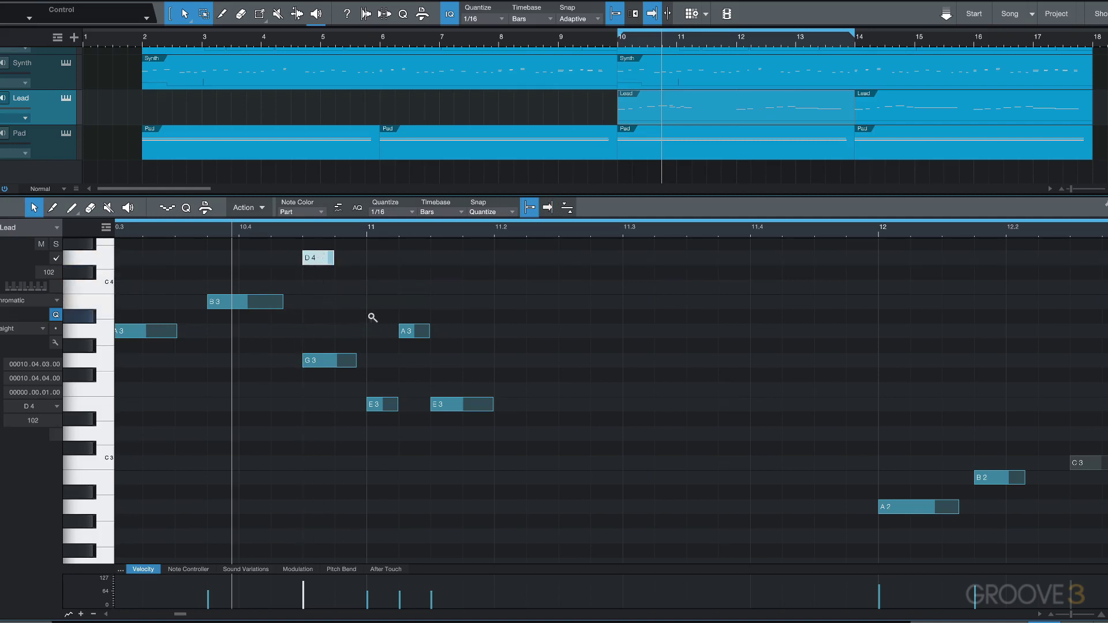
Step: Zoom in on the A3 area, zoom back out, and lengthen the second E3 to bar 11.2
left_click_drag(383, 309, 465, 363)
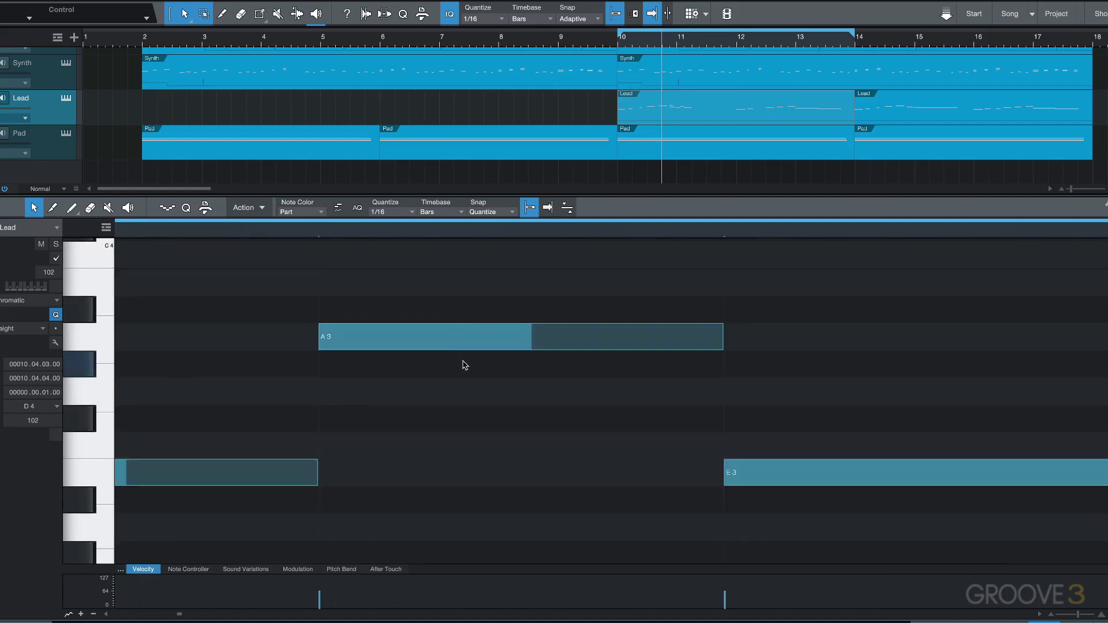
left_click(459, 373, "alt")
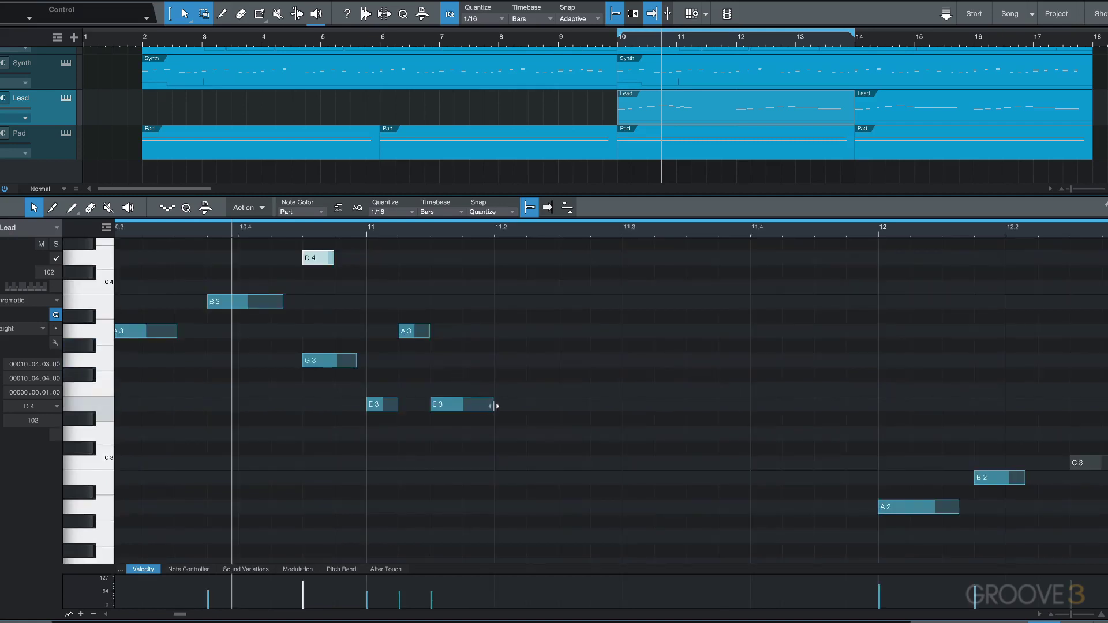
mouse_move(497, 406)
left_mouse_down()
mouse_move(622, 405)
mouse_move(470, 409)
mouse_move(495, 410)
left_mouse_up()
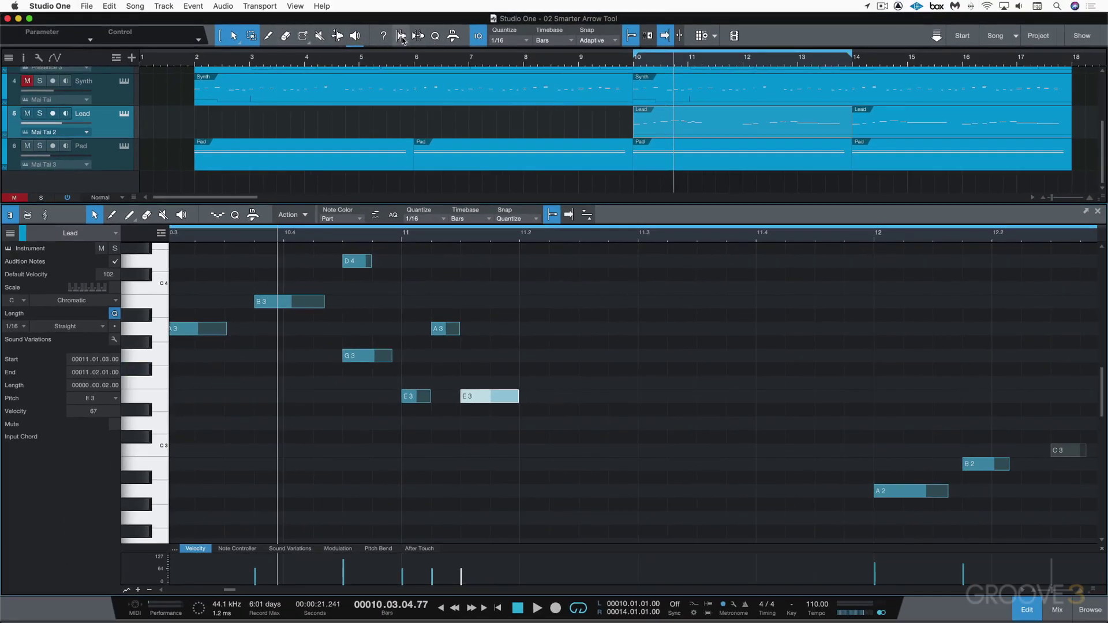
Step: Turn on Info View to list the Arrow tool's modifier hints like Draw, Paint Tool and Zoom in
left_click(383, 36)
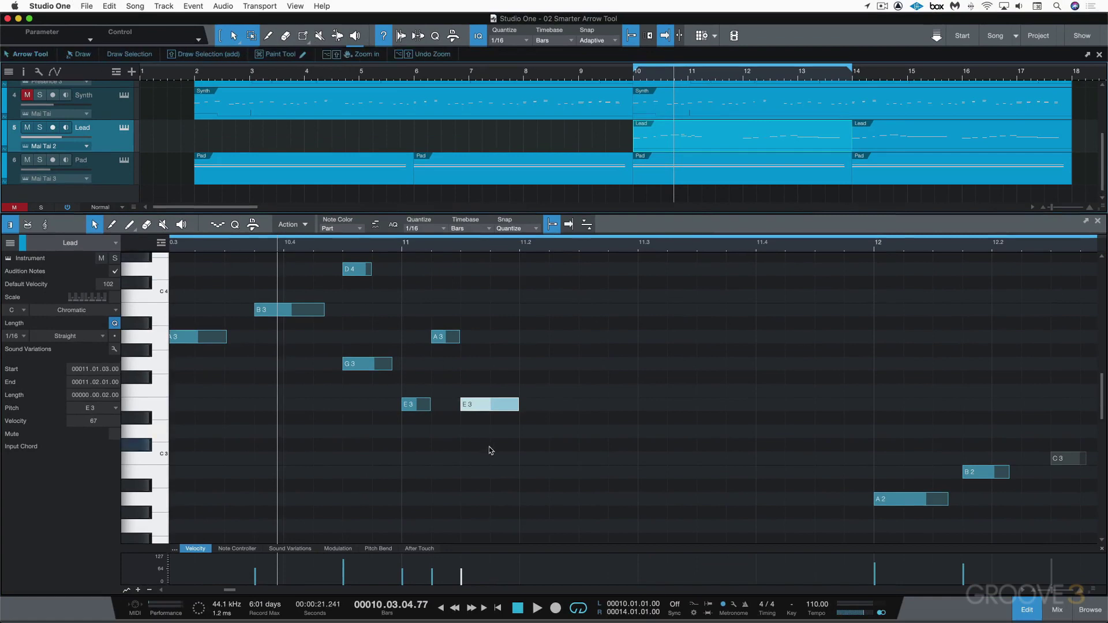